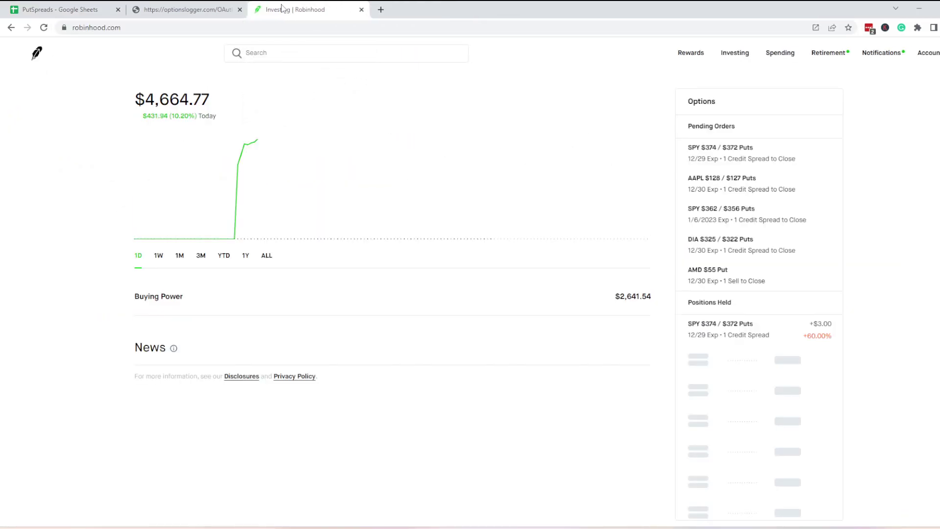
left_click(239, 10)
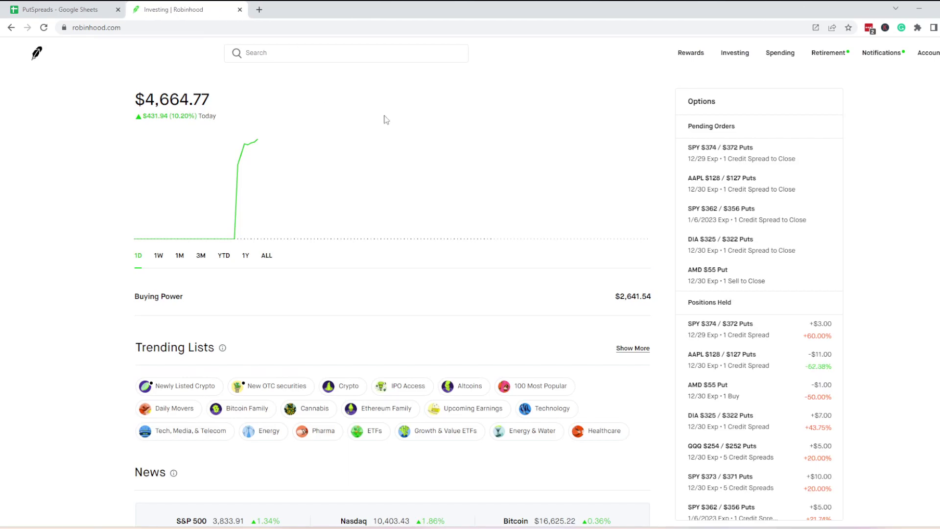
scroll(798, 354, "down", 6)
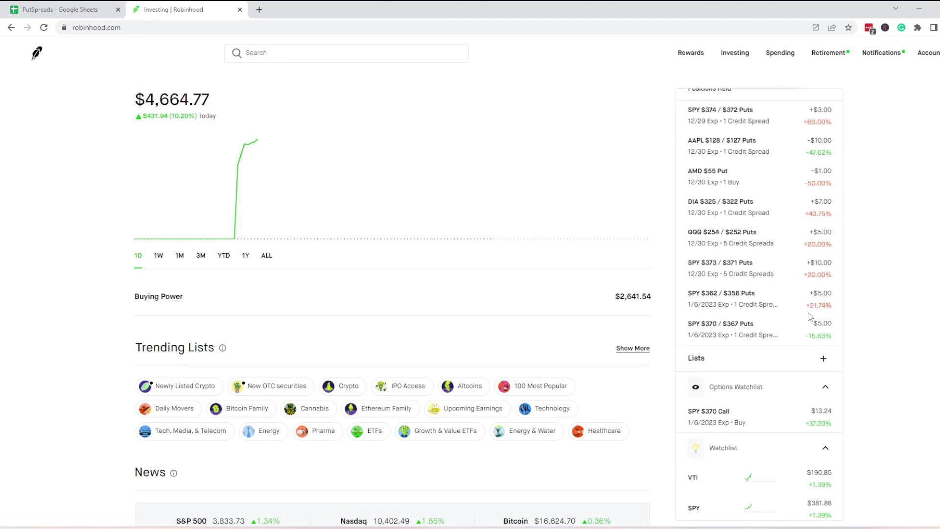
scroll(798, 353, "down", 1)
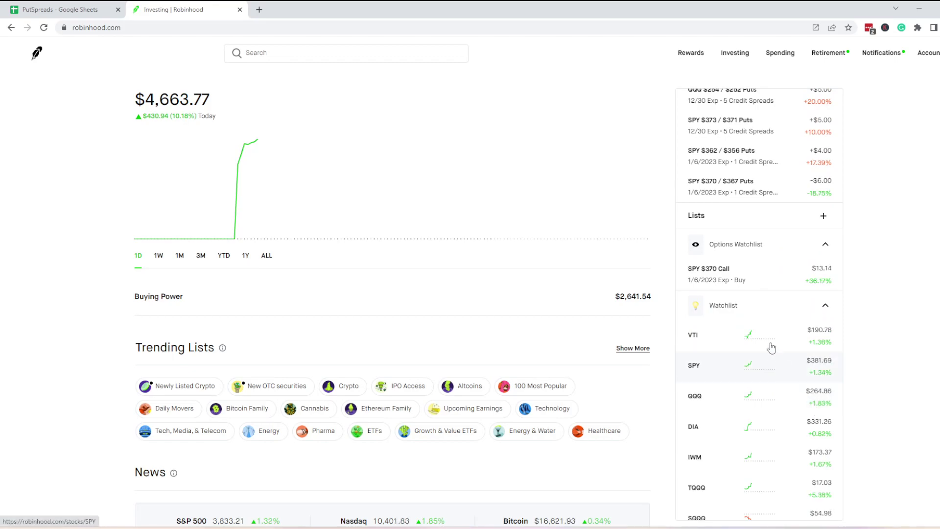
scroll(789, 271, "up", 3)
scroll(790, 271, "up", 1)
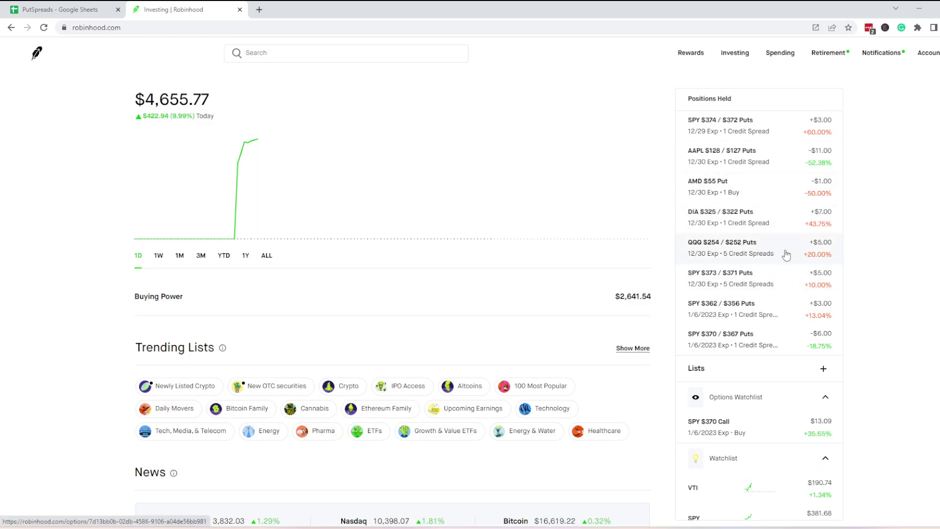
scroll(786, 245, "up", 1)
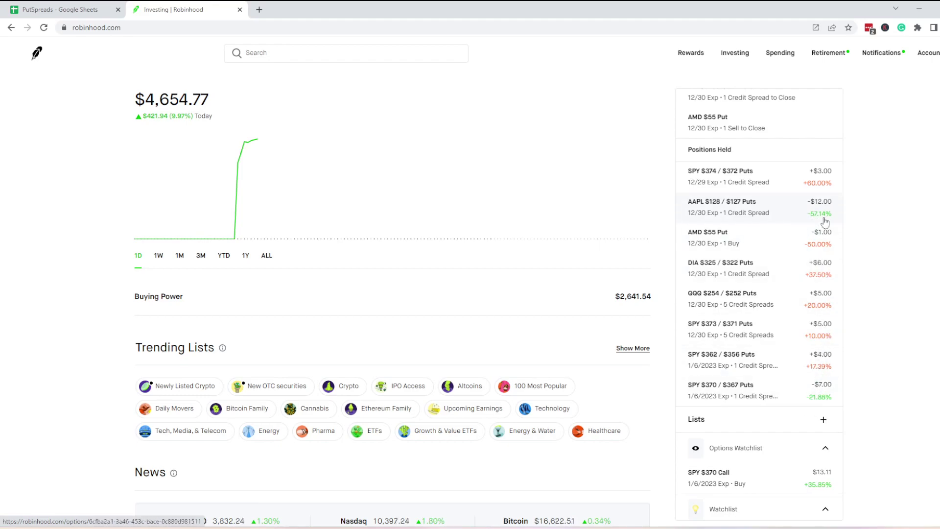
scroll(805, 228, "up", 1)
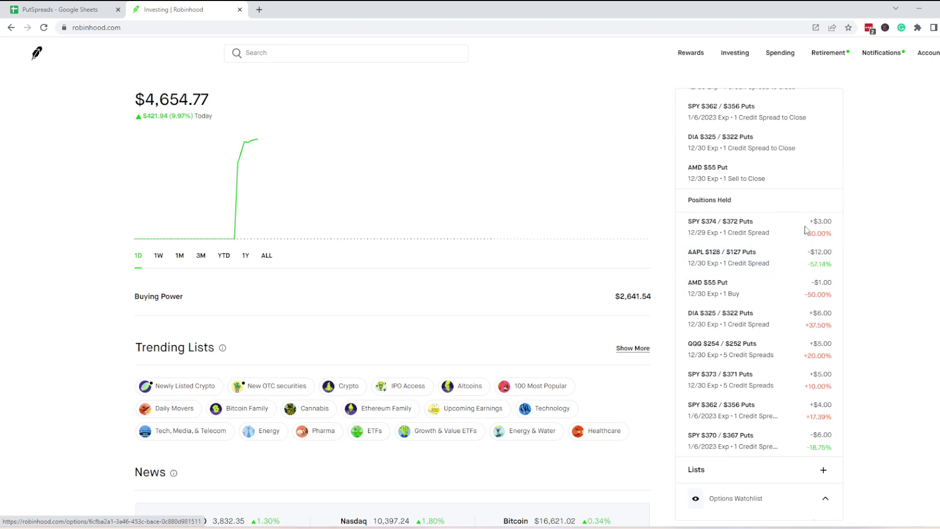
Open the AAPL $128 / $127 Puts position, then check the tracker's stop-loss cells N1 and N8
left_click(799, 268)
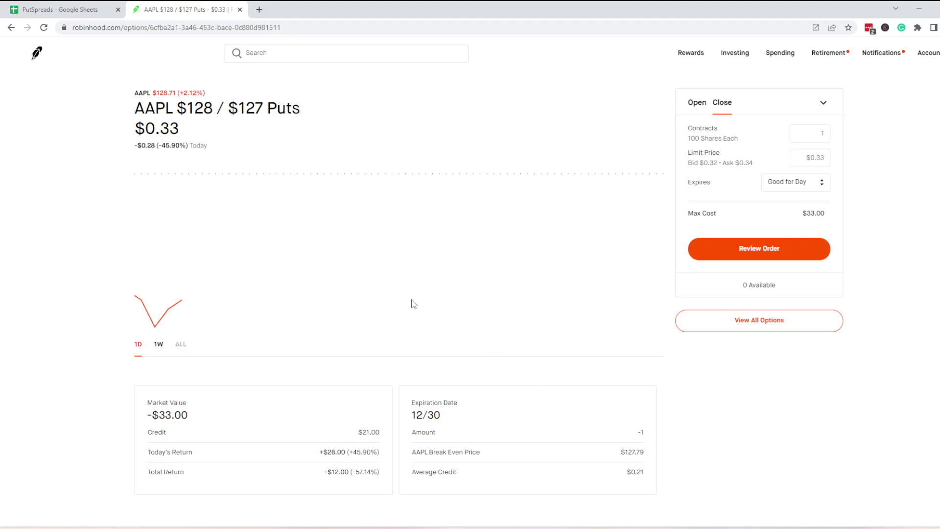
left_click(85, 12)
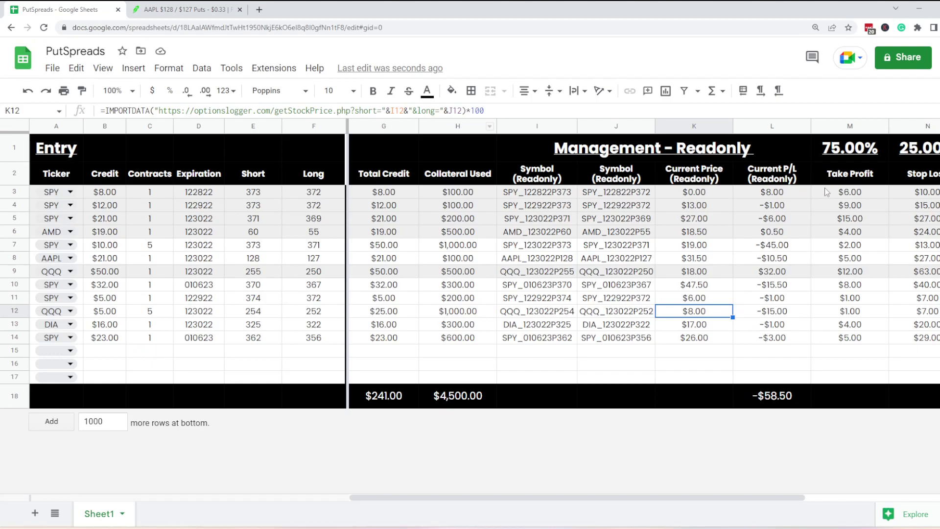
left_click(921, 149)
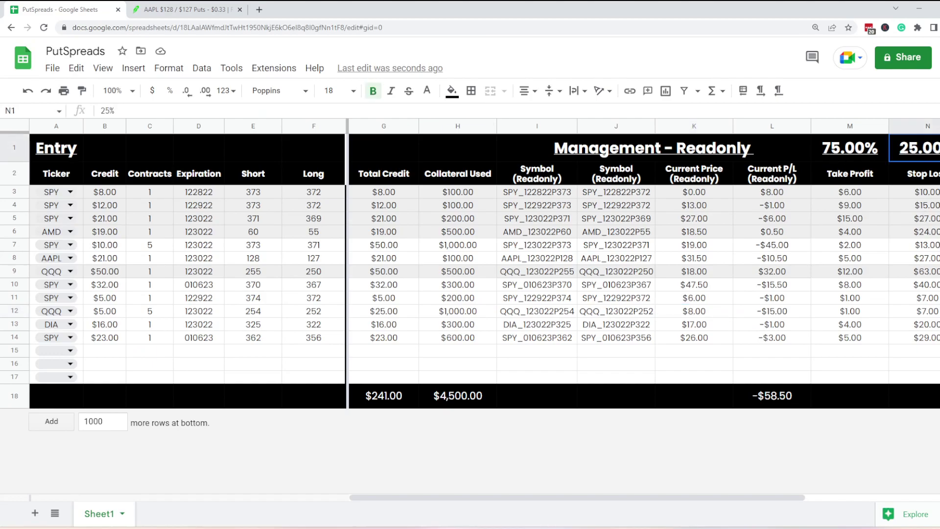
left_click(929, 266)
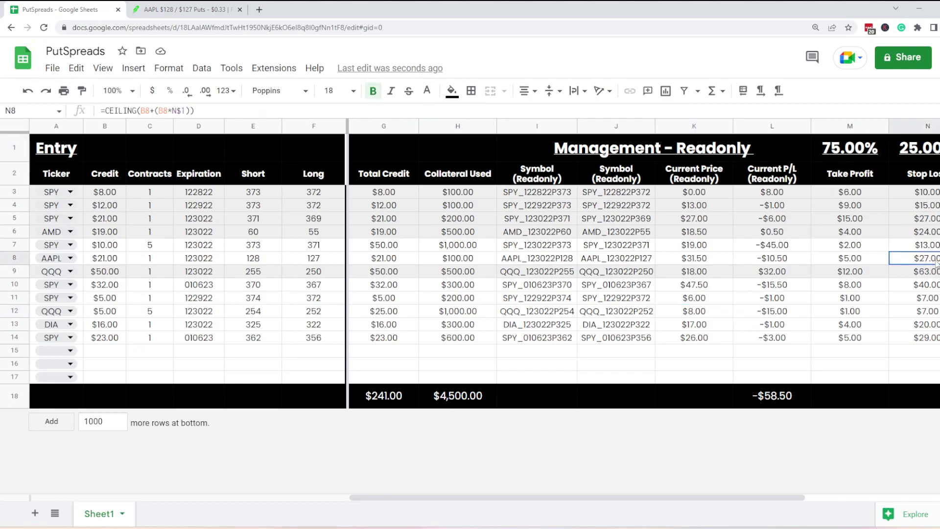
Check the AAPL spread's $0.33 price and placed closing order, then open the Apple stock page
left_click(189, 9)
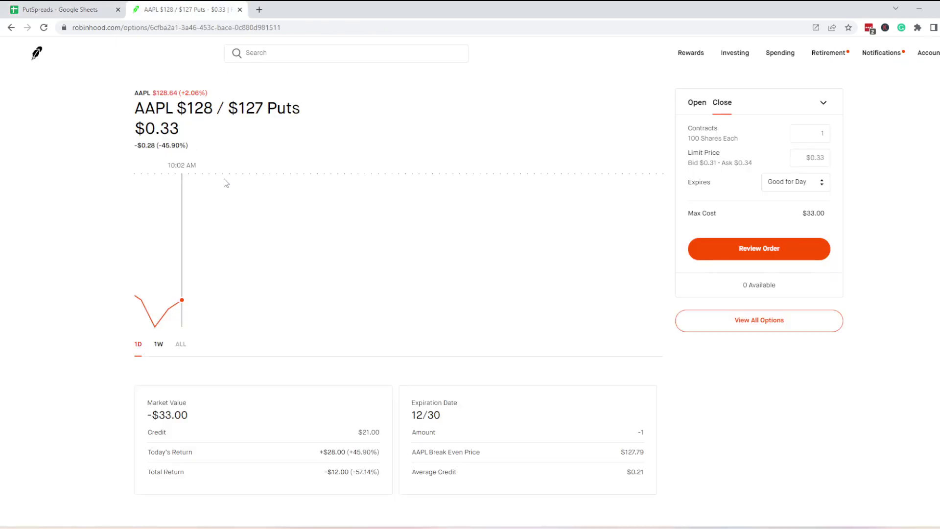
triple_click(164, 128)
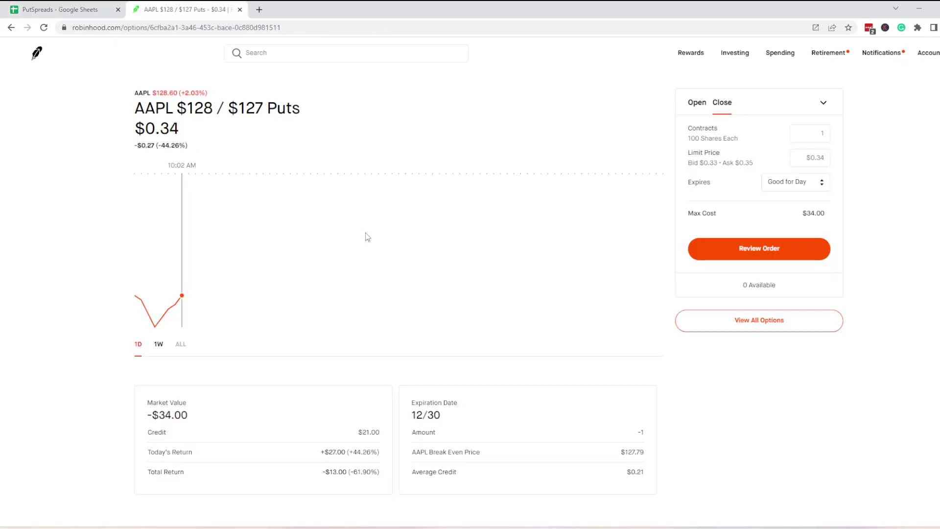
scroll(437, 325, "down", 5)
scroll(477, 391, "down", 2)
left_click(472, 380)
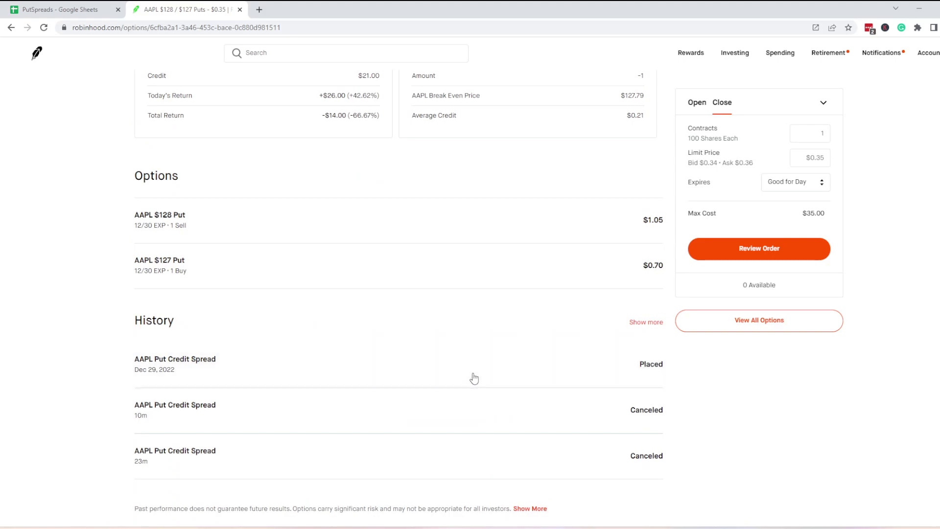
scroll(470, 379, "down", 1)
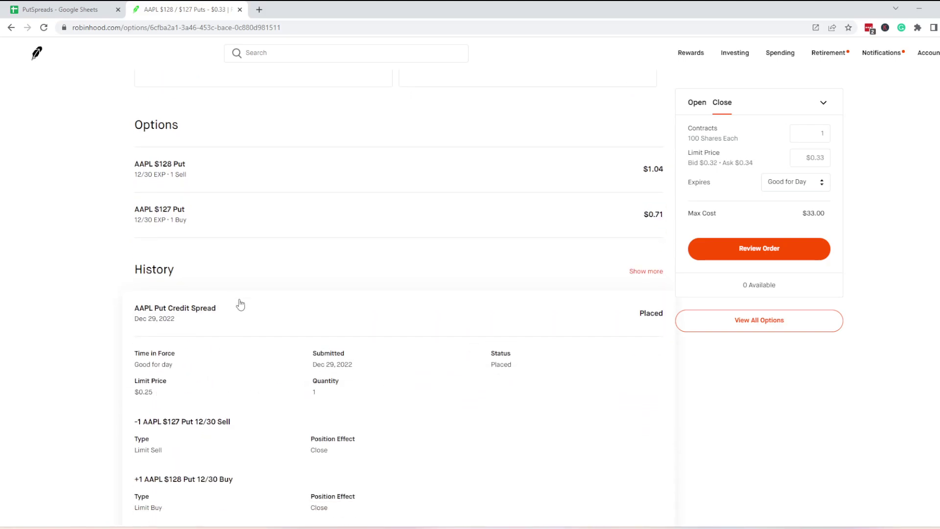
left_click(242, 323)
scroll(259, 316, "up", 6)
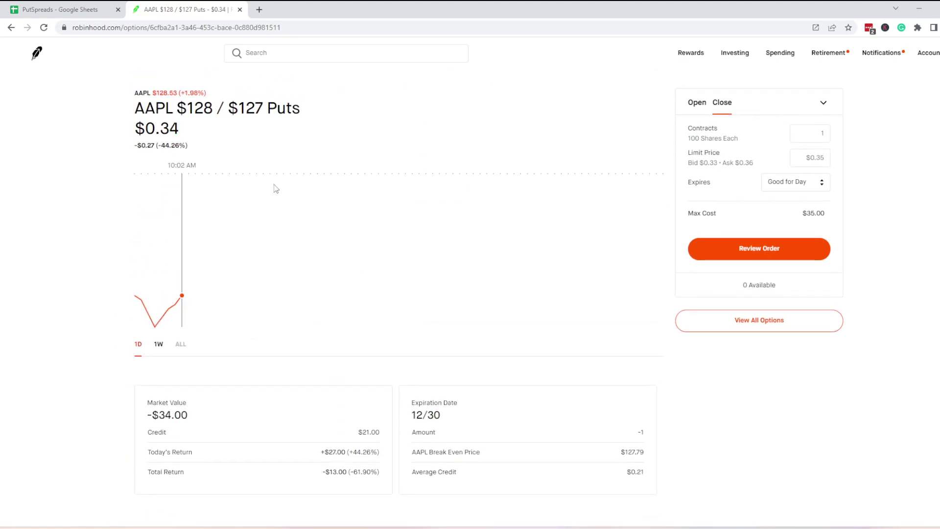
left_click(186, 93)
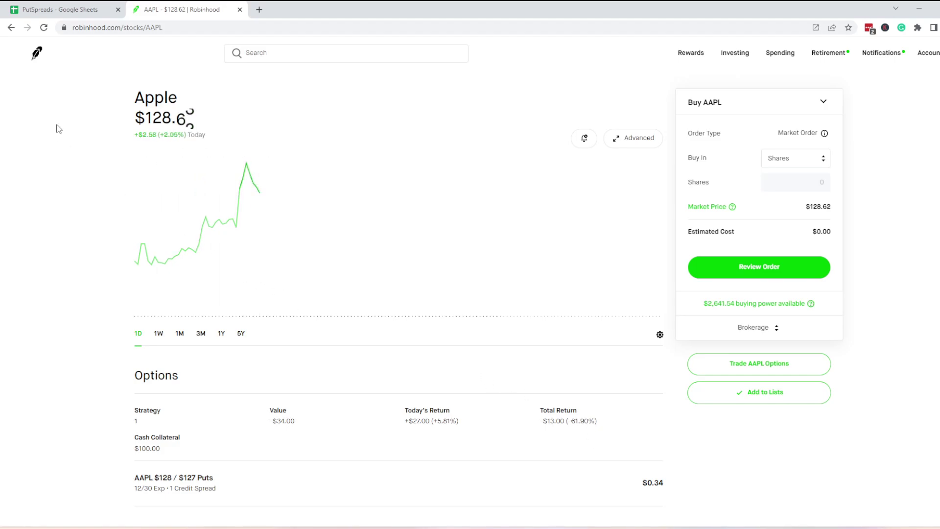
Open the SPY $374 / $372 Puts position and expand its placed $0.02 closing order
left_click(38, 64)
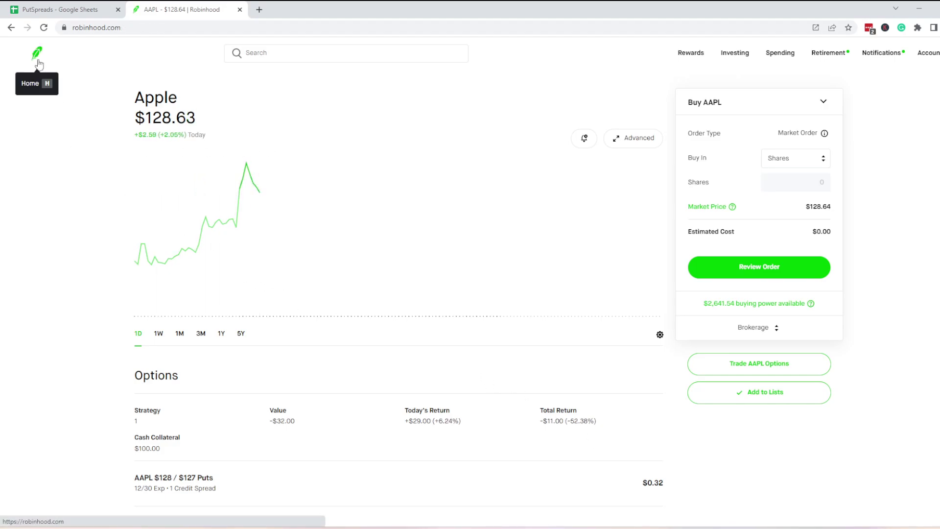
scroll(790, 355, "down", 2)
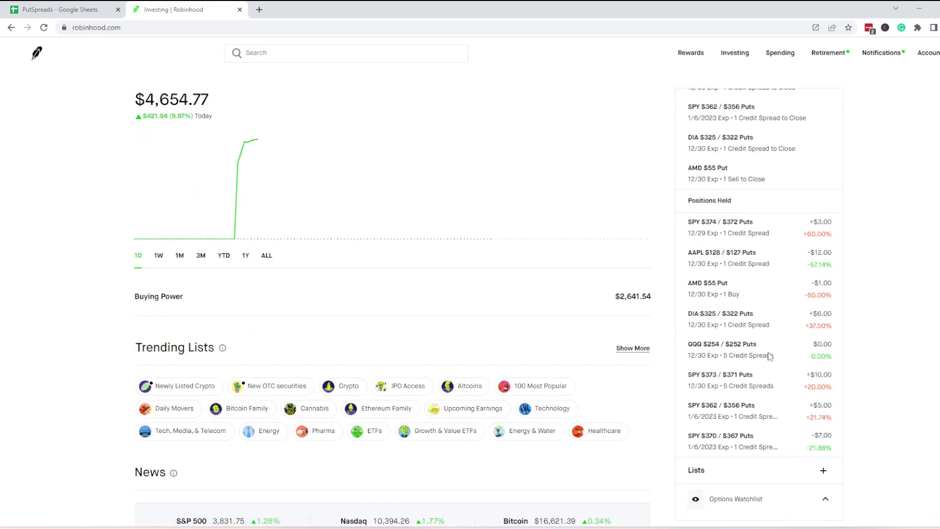
left_click(743, 235)
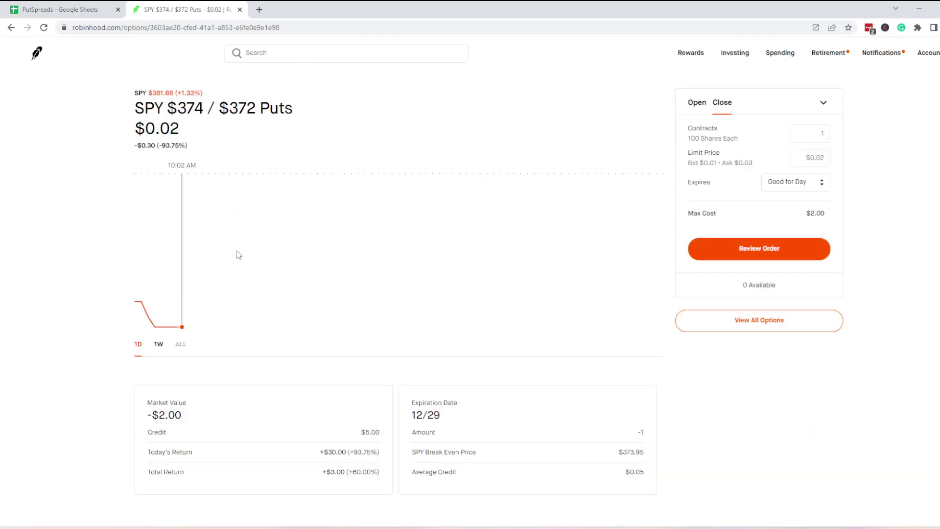
scroll(347, 342, "down", 4)
scroll(596, 412, "down", 4)
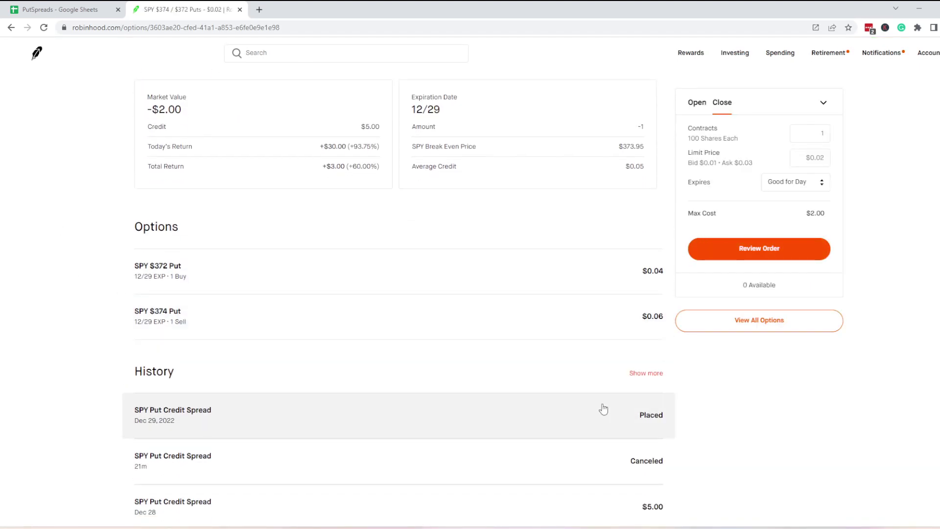
left_click(596, 410)
scroll(596, 411, "down", 2)
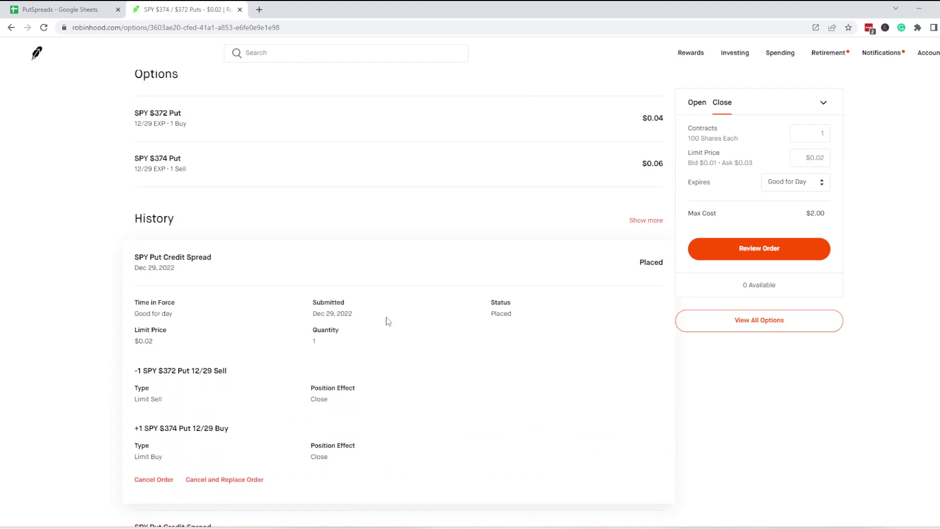
scroll(376, 268, "up", 10)
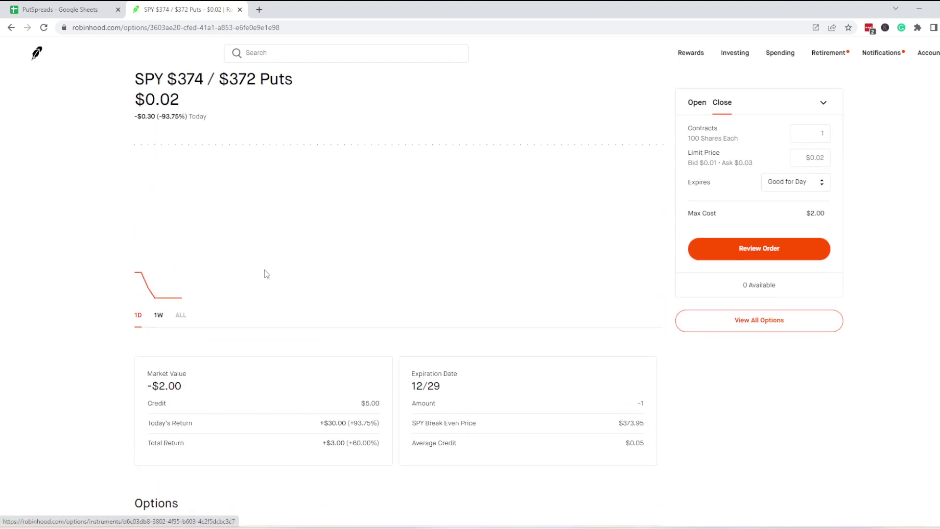
Return to Robinhood's home page, then go back to the PutSpreads tracker sheet
left_click(37, 56)
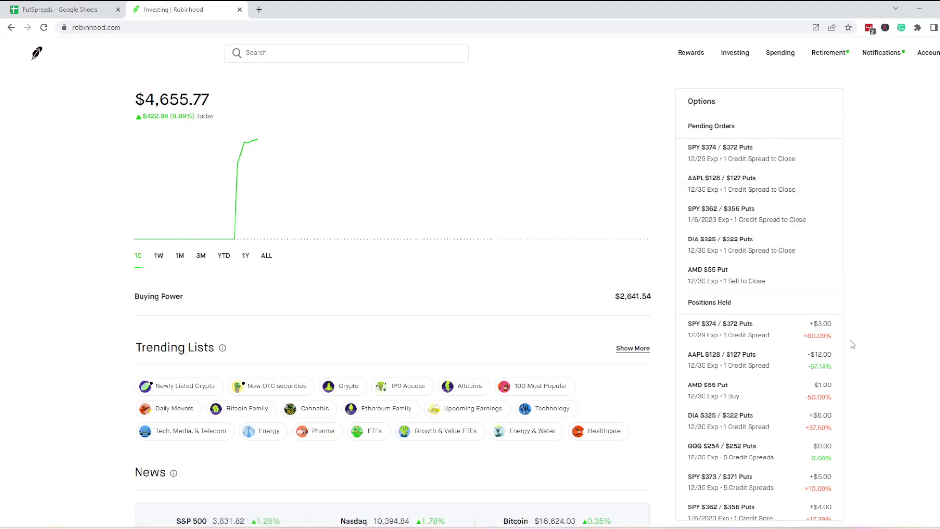
scroll(786, 368, "down", 1)
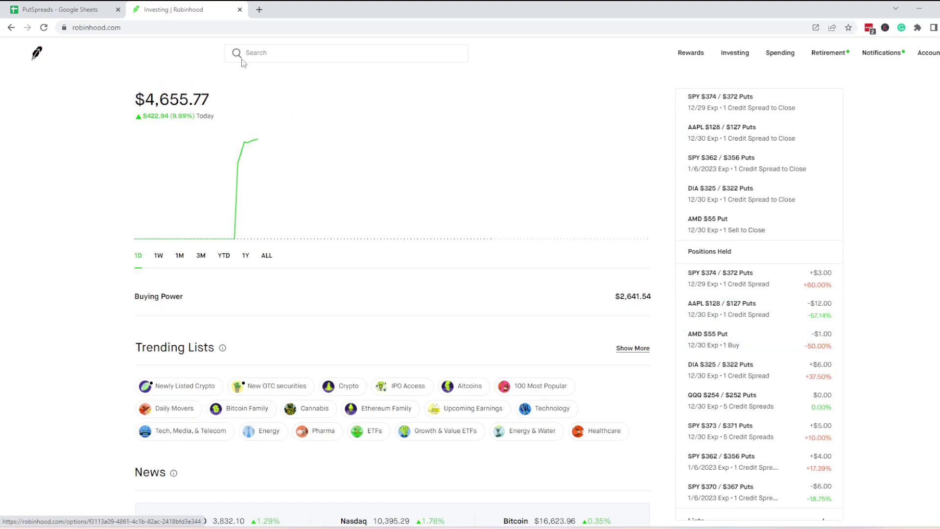
left_click(87, 6)
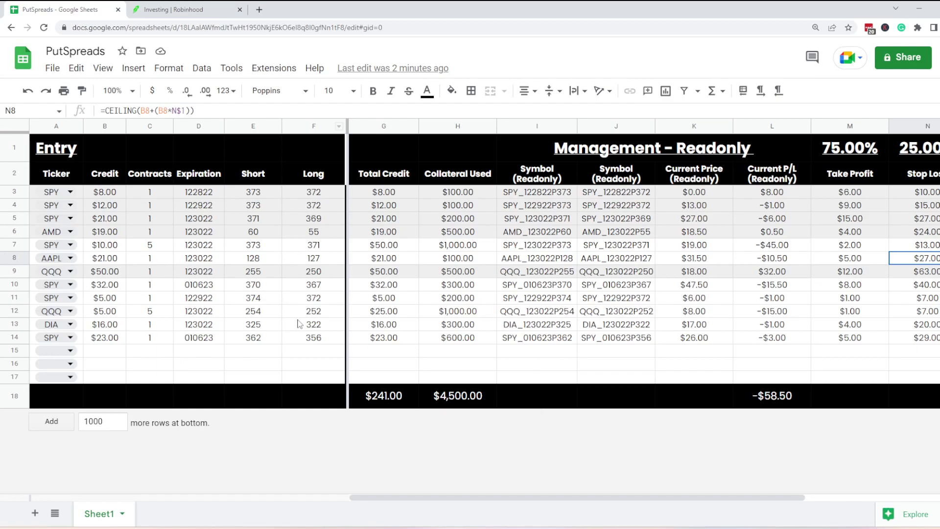
Inspect the AMD leg symbol formulas in I6 and J6, then scroll right to Trading Results
left_click(550, 235)
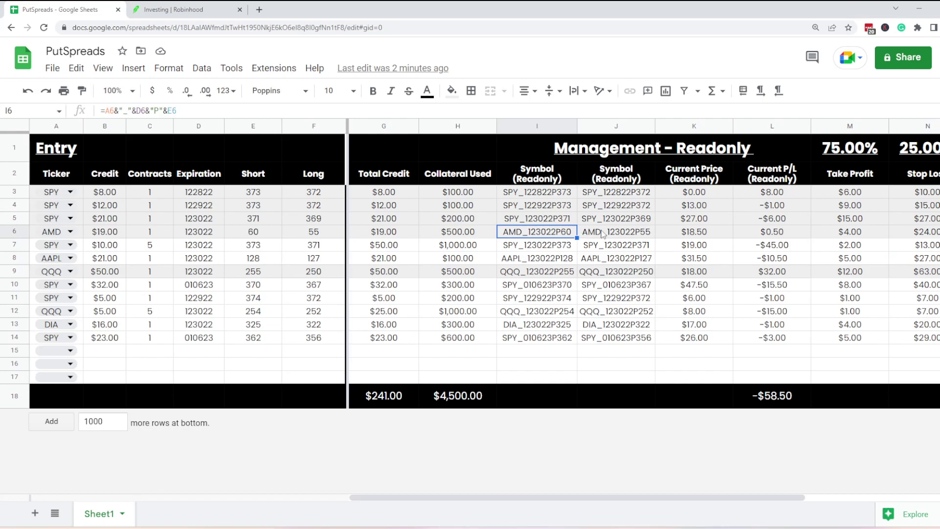
left_click(628, 237)
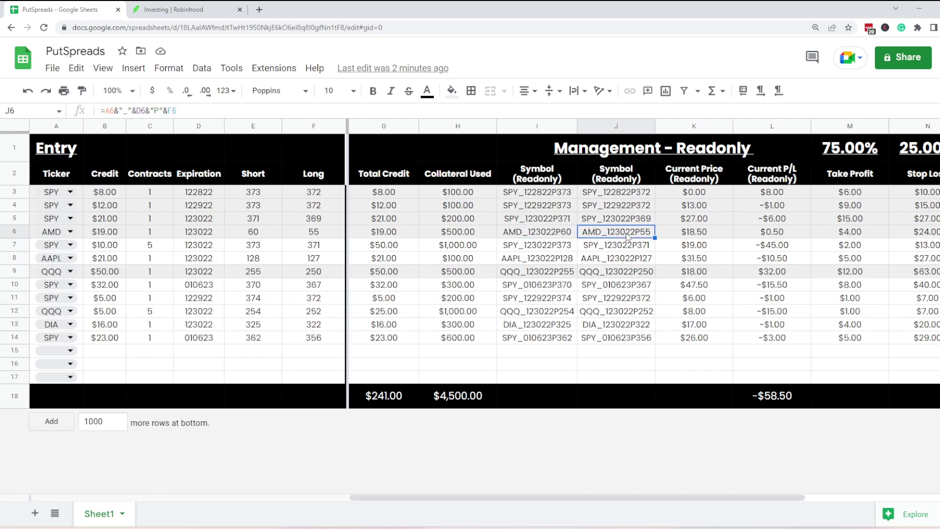
left_click(549, 236)
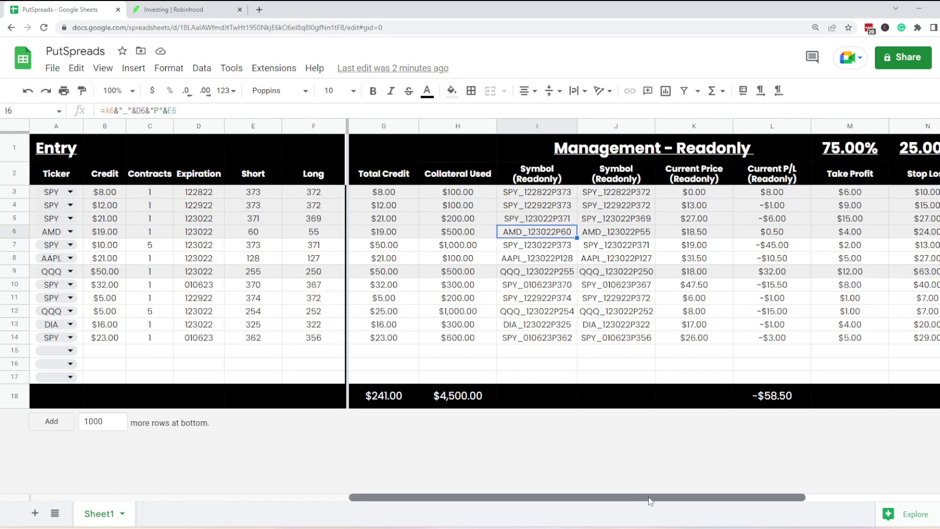
left_click_drag(650, 501, 775, 498)
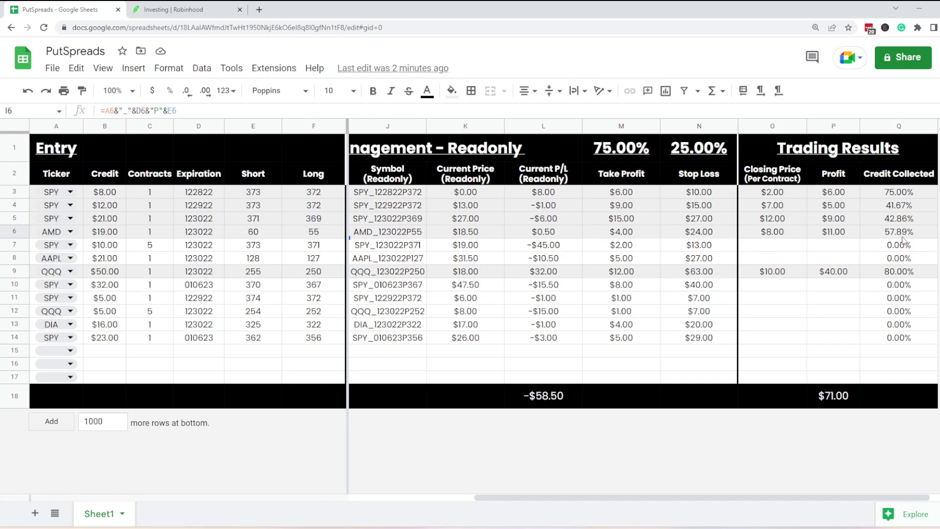
Return to Robinhood's home page and scroll to held positions, AAPL -$14.00 and DIA +$6.00
left_click(173, 7)
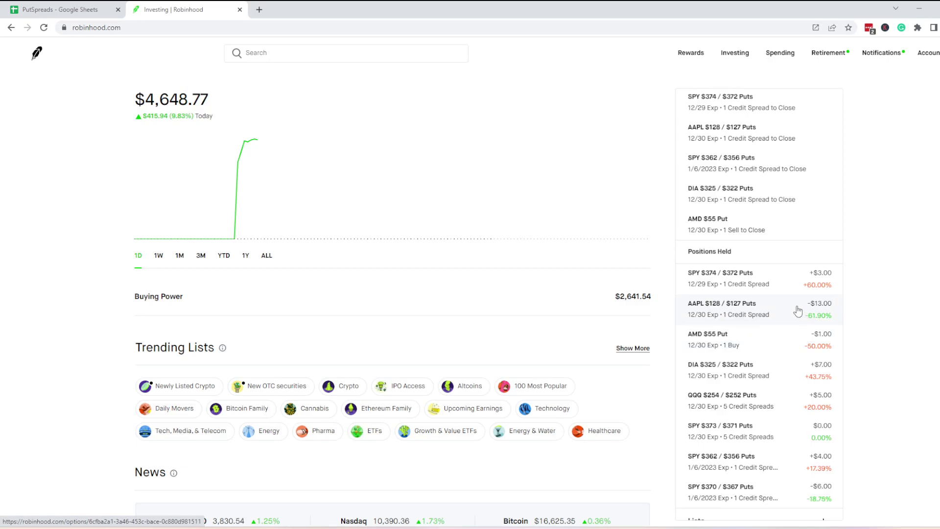
scroll(774, 303, "down", 2)
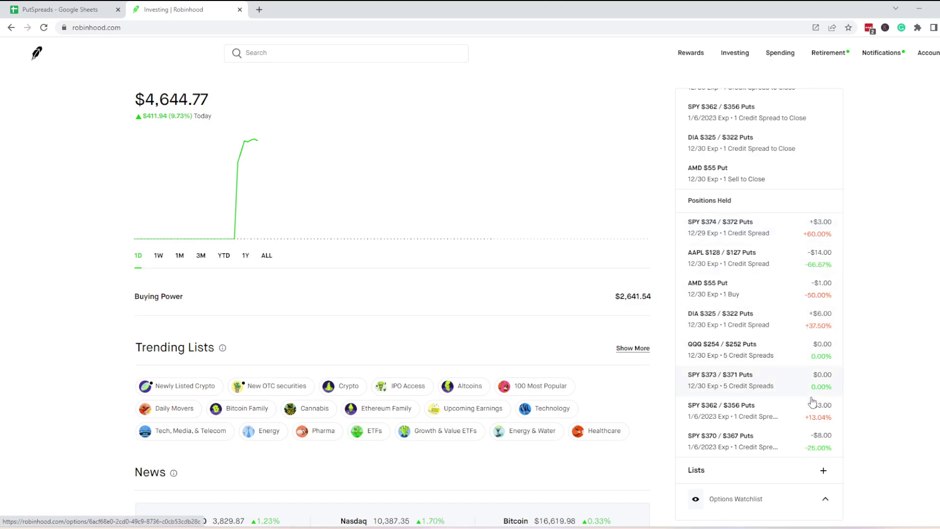
left_click(774, 394)
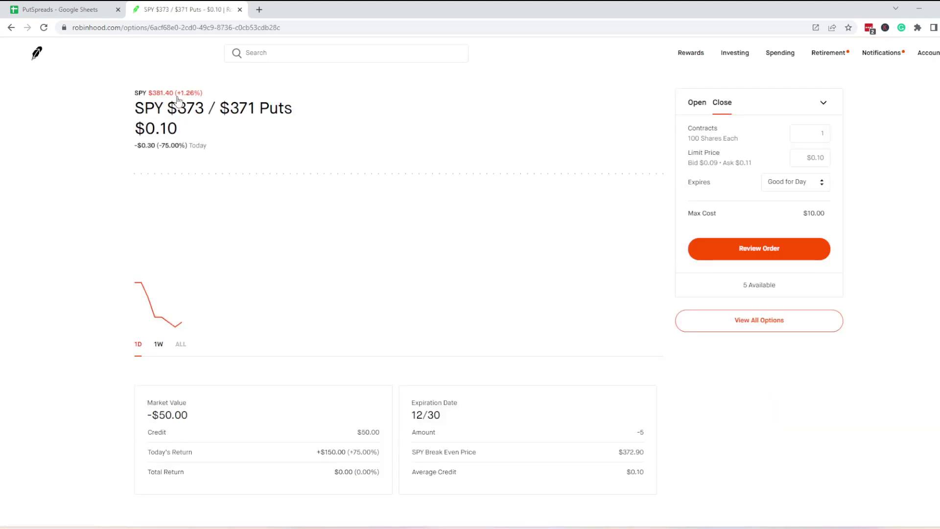
left_click(745, 324)
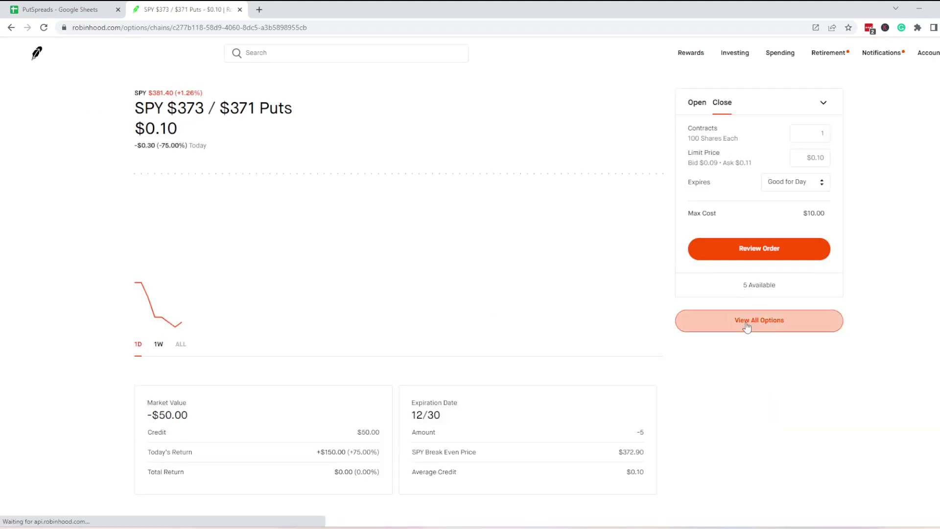
left_click(195, 141)
left_click(295, 139)
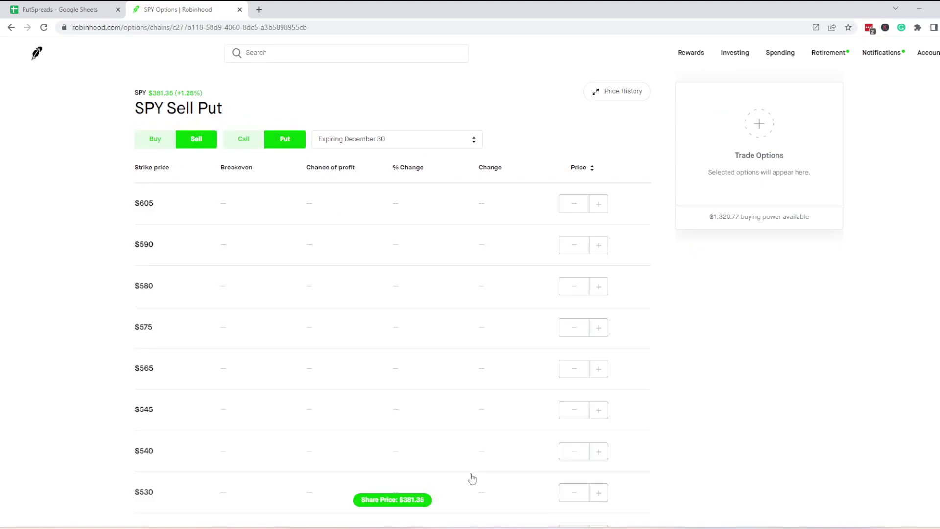
scroll(472, 478, "down", 15)
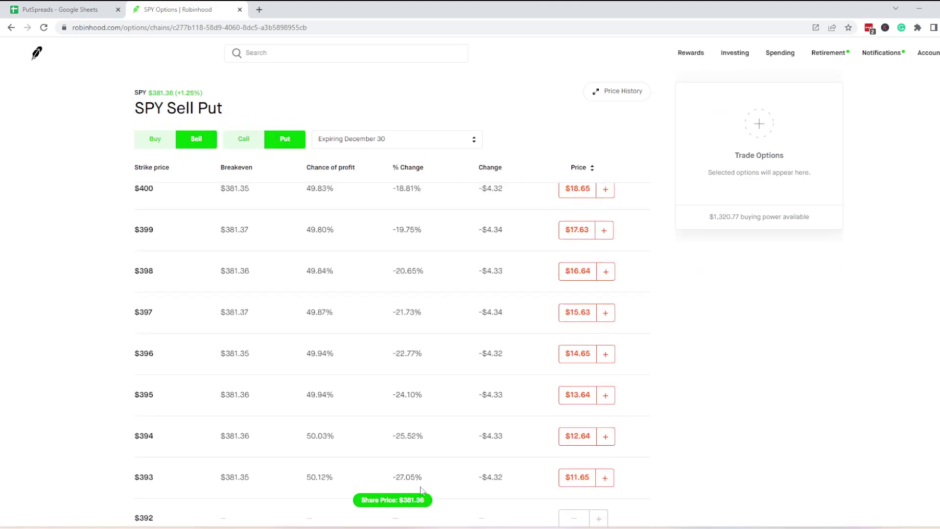
scroll(445, 408, "down", 4)
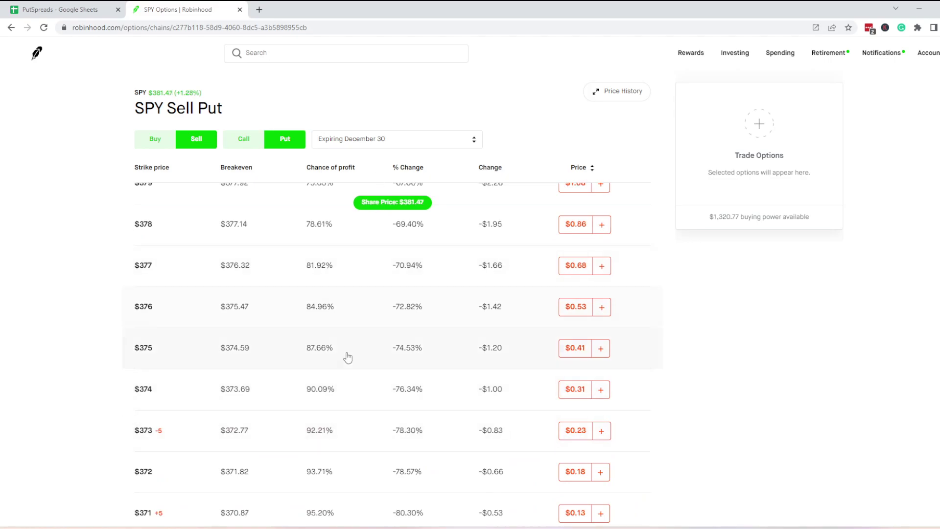
scroll(319, 426, "down", 6)
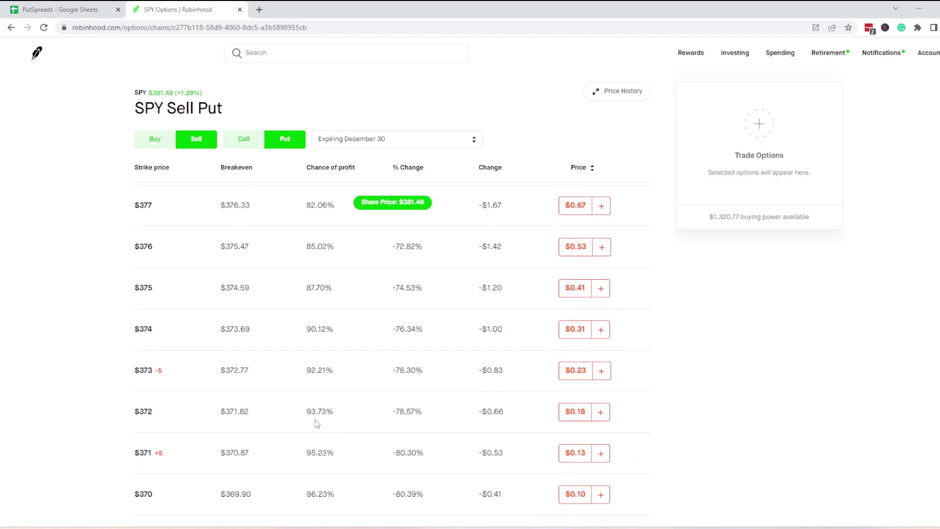
scroll(320, 421, "up", 4)
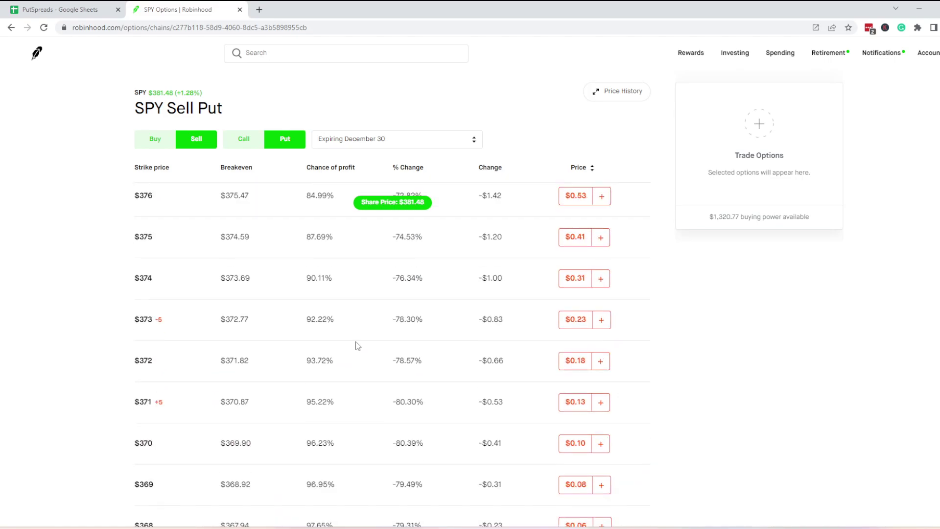
left_click(396, 143)
scroll(382, 225, "down", 3)
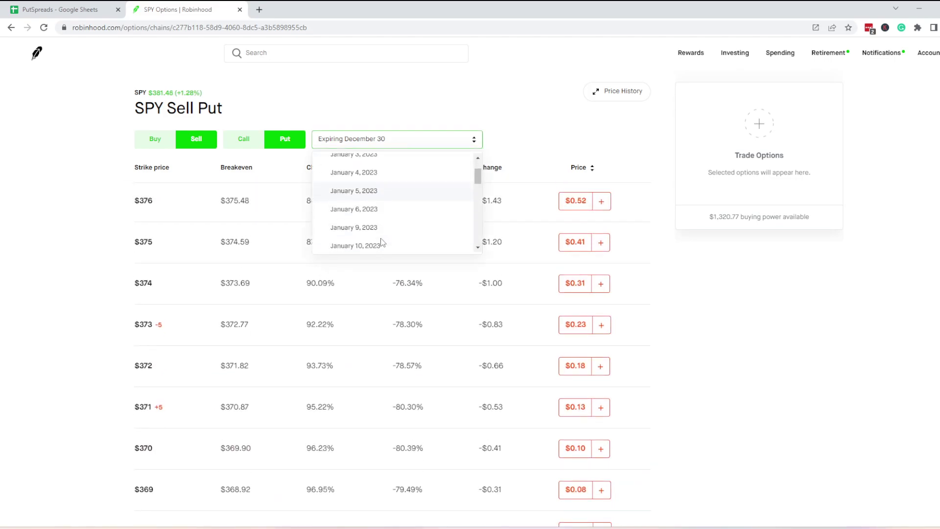
left_click(383, 208)
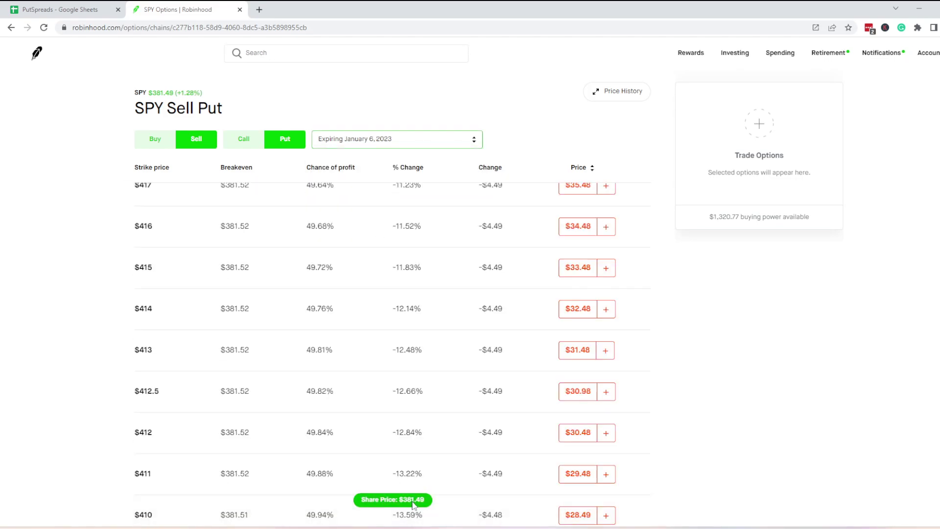
left_click(410, 500)
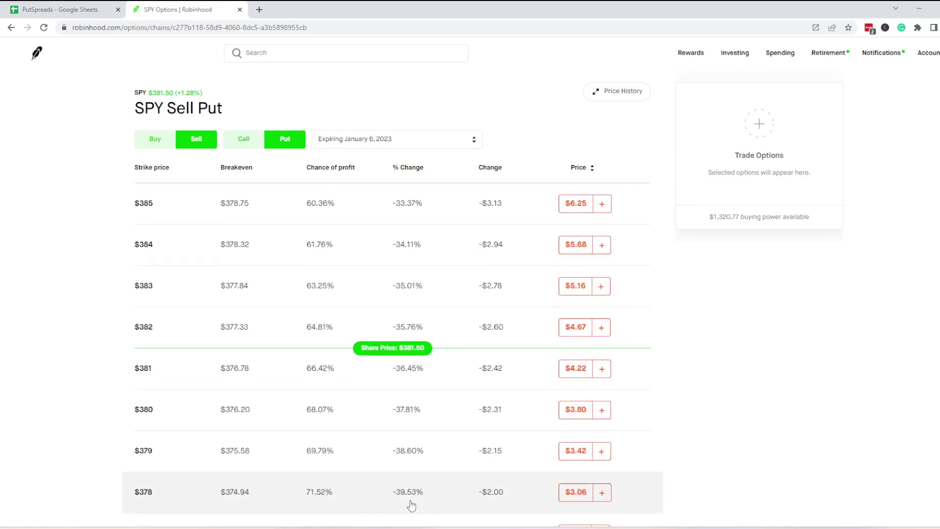
scroll(265, 405, "down", 10)
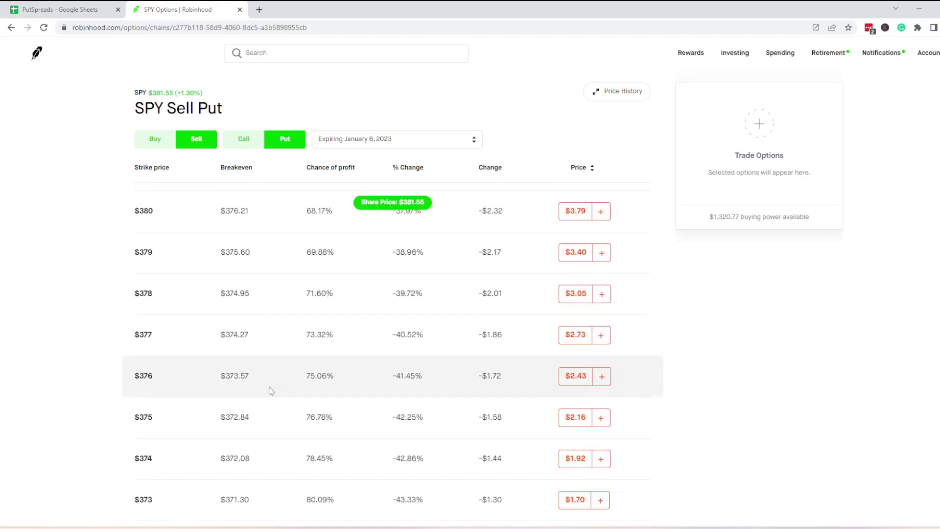
scroll(263, 294, "down", 5)
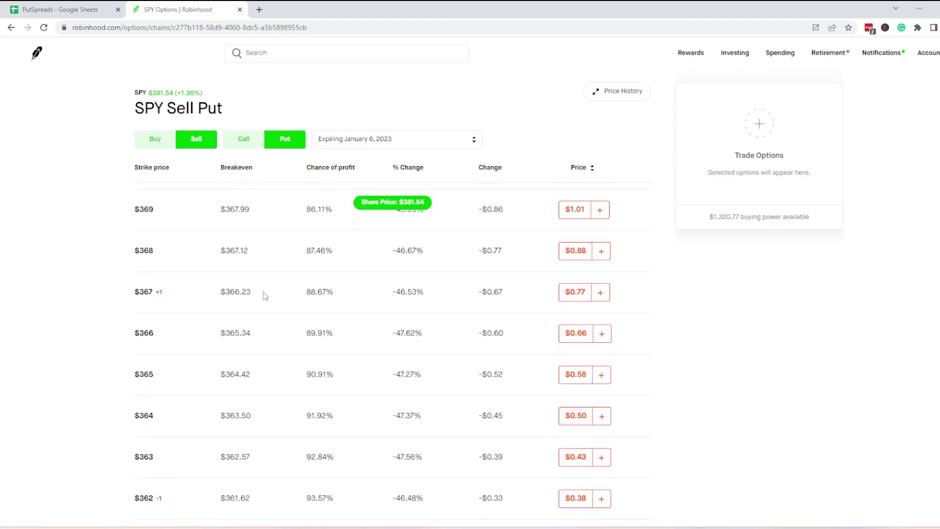
scroll(313, 416, "up", 8)
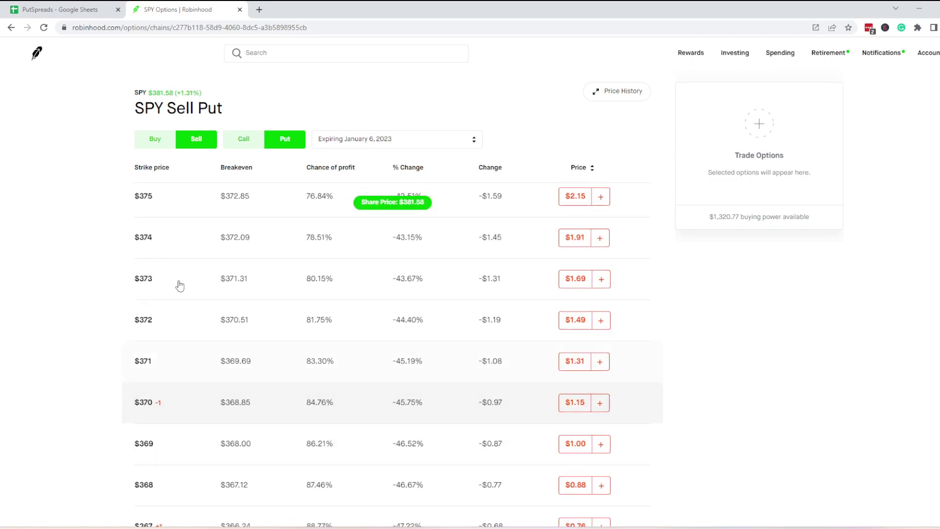
left_click(37, 58)
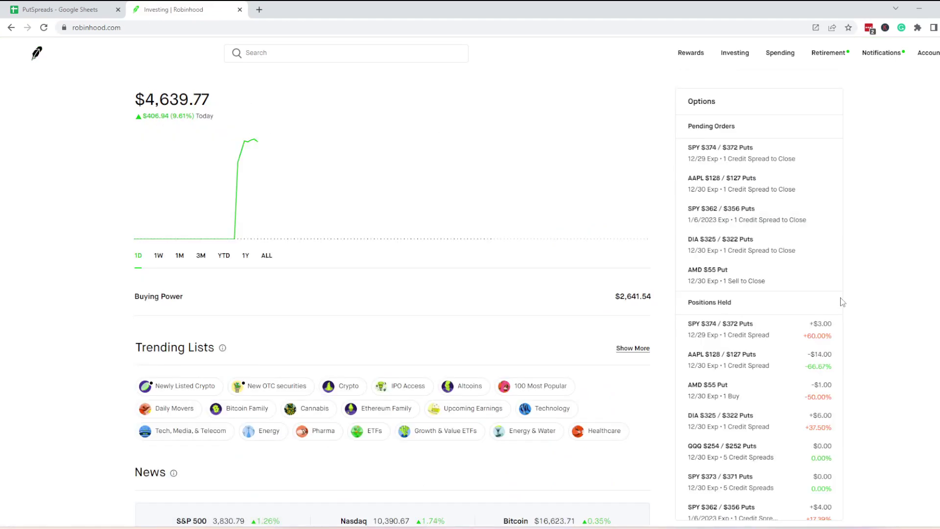
scroll(824, 297, "down", 1)
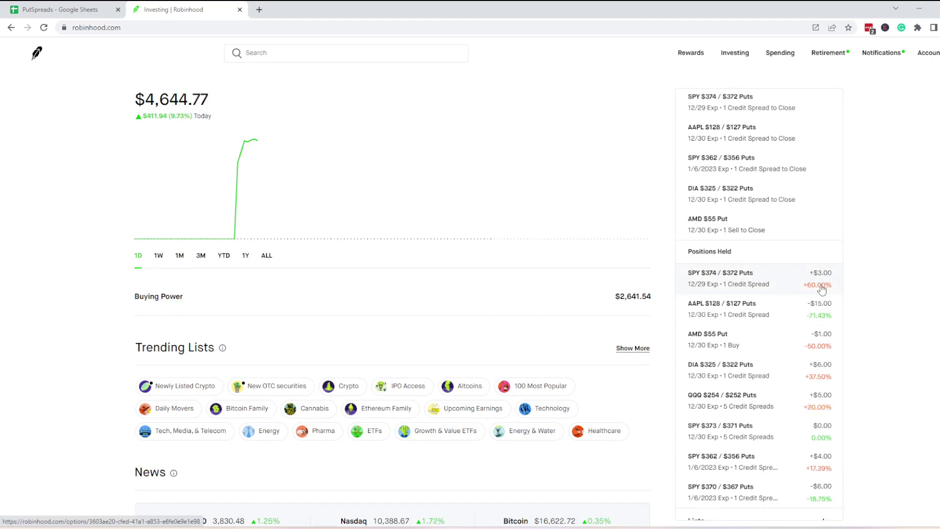
scroll(822, 290, "up", 1)
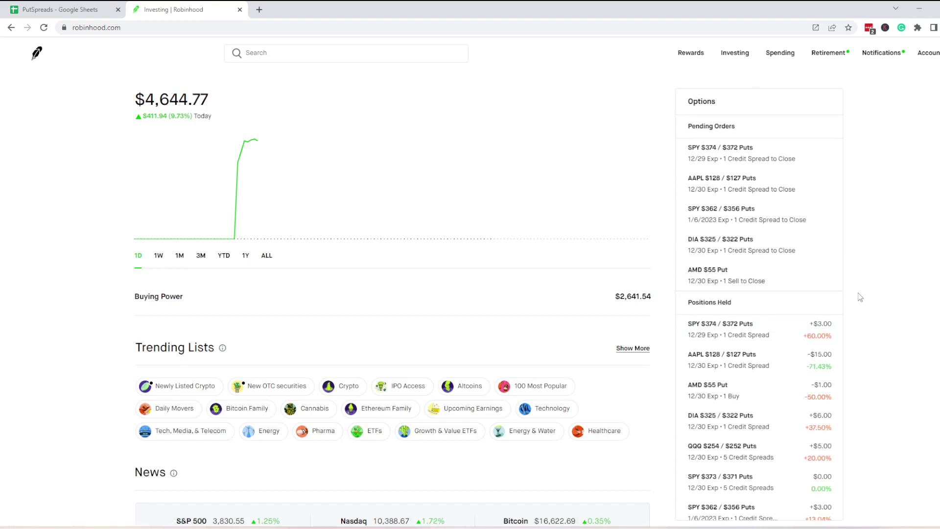
left_click(69, 9)
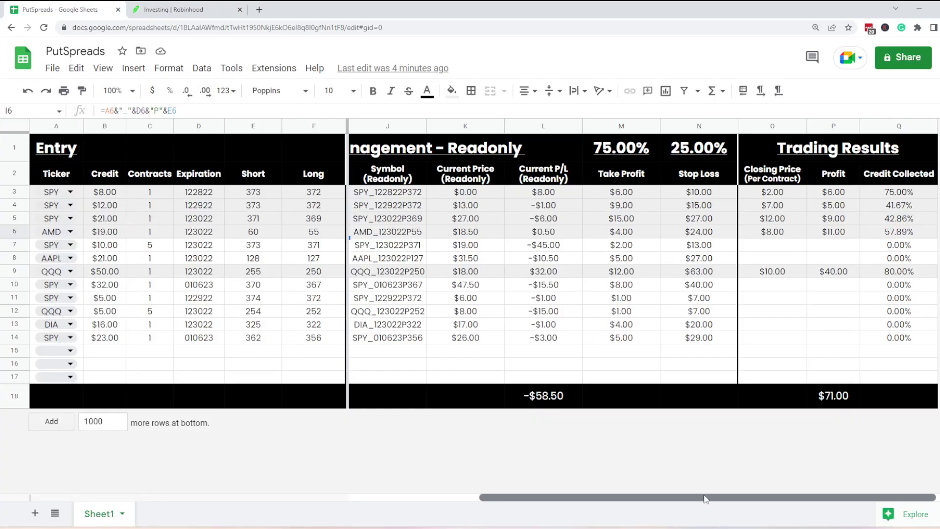
left_click_drag(706, 498, 719, 496)
left_click_drag(720, 495, 577, 465)
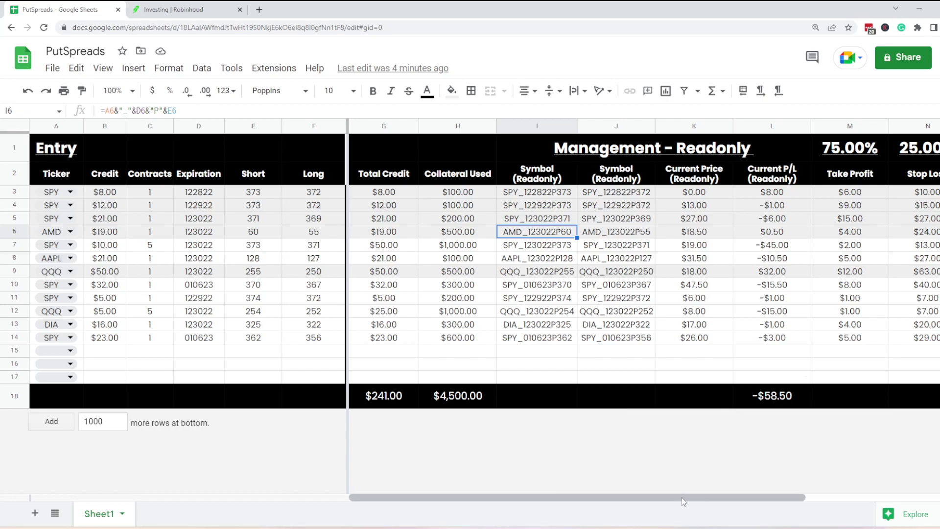
left_click_drag(681, 497, 829, 496)
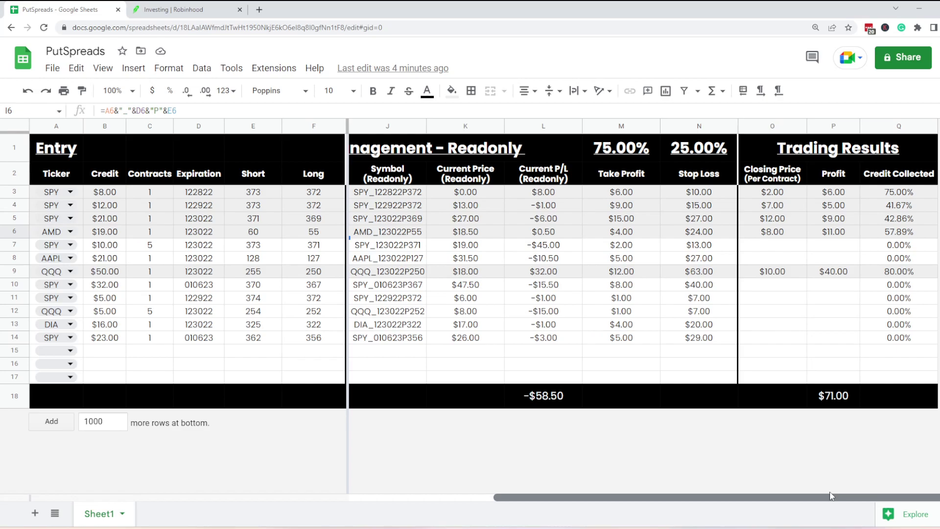
left_click_drag(831, 495, 831, 496)
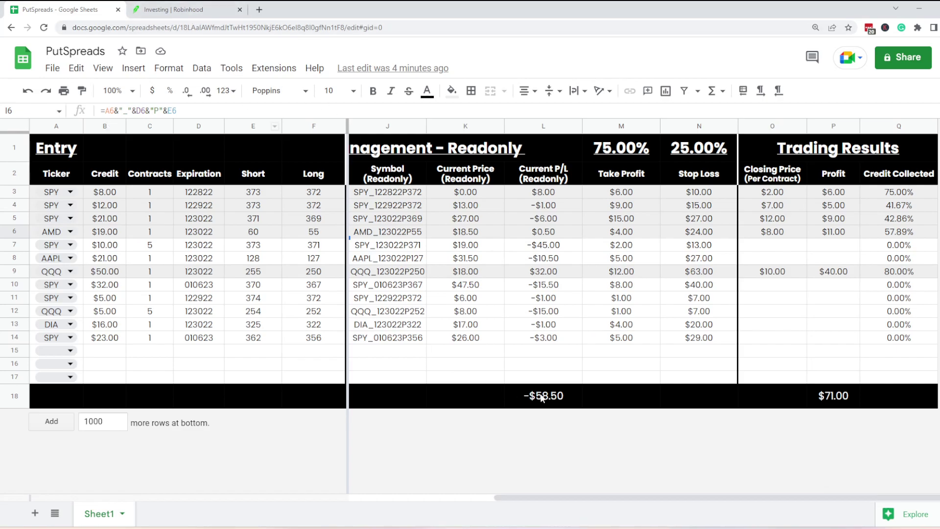
key("ctrl+Tab")
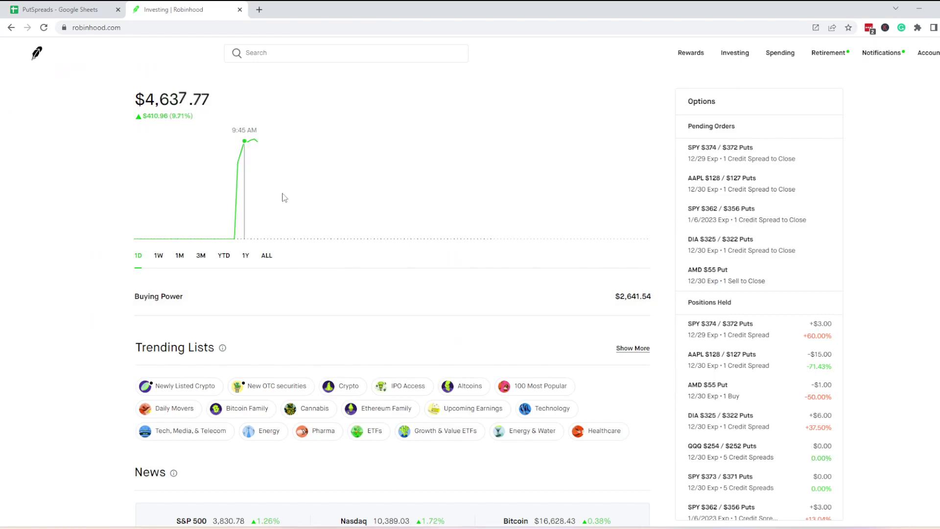